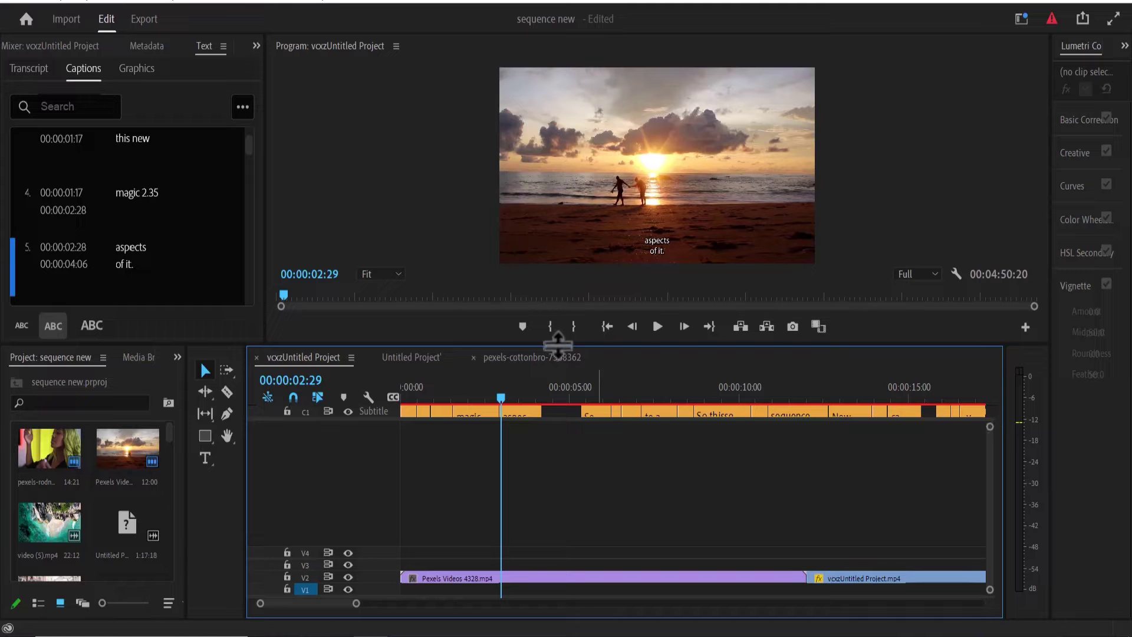
Raise the Program monitor/Timeline divider, then fine-tune the Timeline panel's height
{"action": "left_click_drag", "start_coordinate": [558, 261], "coordinate": [558, 204]}
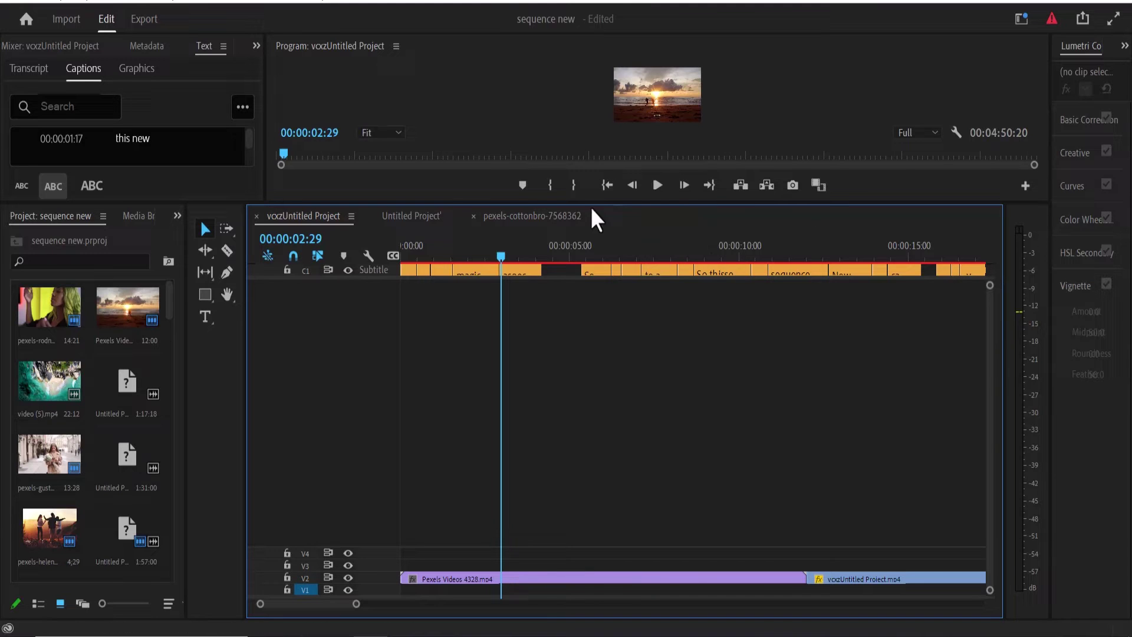
{"action": "left_click_drag", "start_coordinate": [589, 206], "coordinate": [608, 509]}
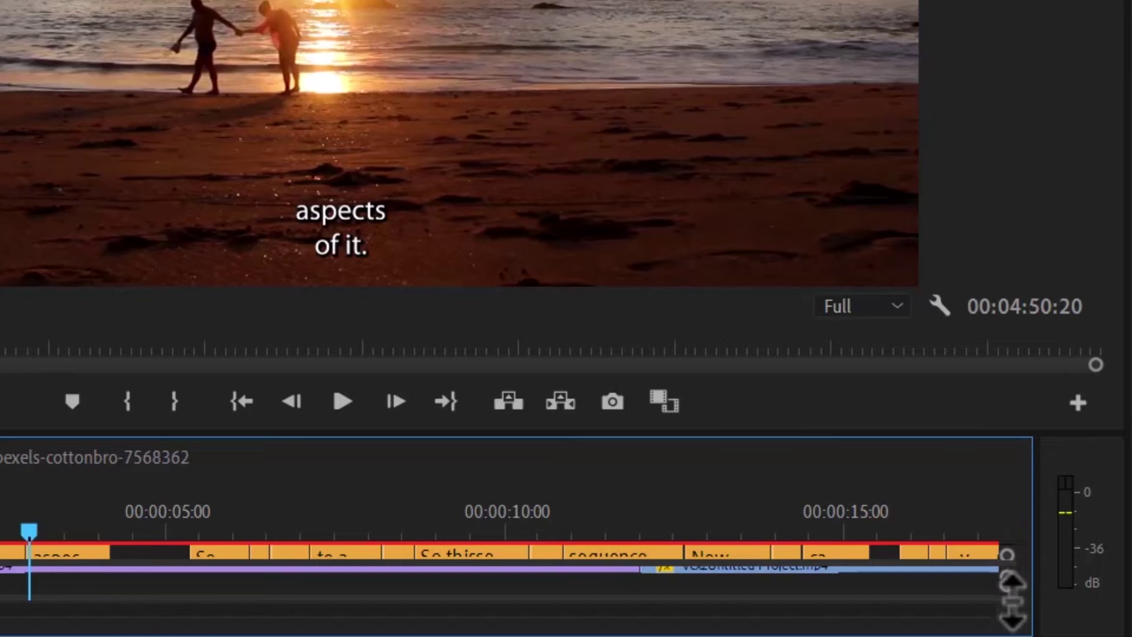
Lower the monitor/Timeline divider so only the caption and video tracks stay visible
{"action": "left_click_drag", "start_coordinate": [1011, 593], "coordinate": [1002, 473]}
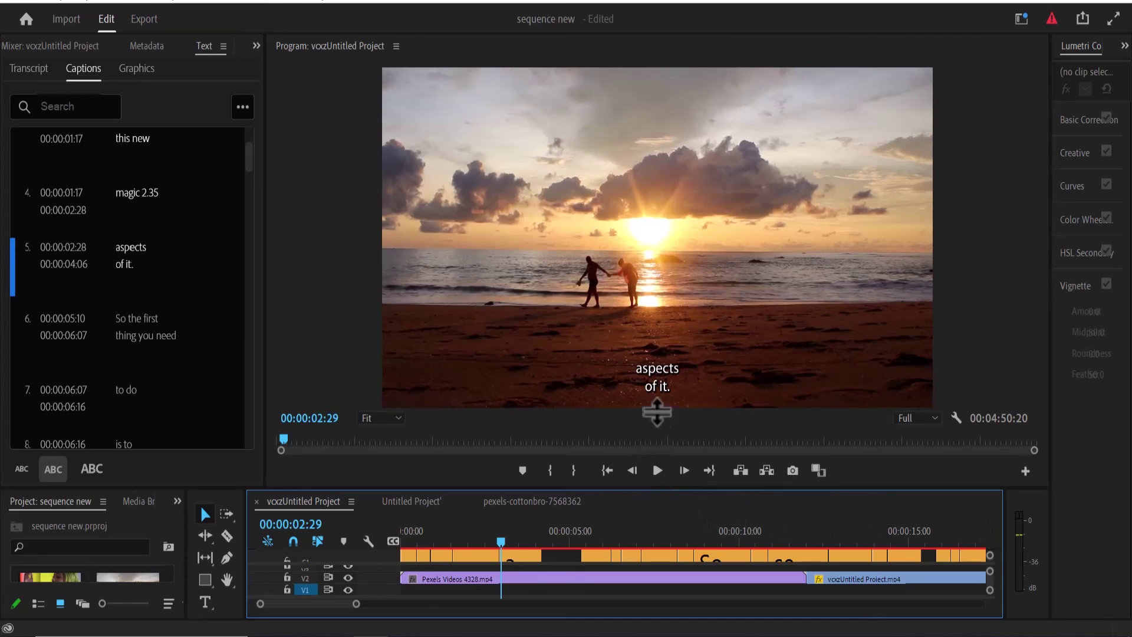
Raise the panel divider, stretch caption track C1 taller, then raise the divider further
{"action": "left_click_drag", "start_coordinate": [657, 414], "coordinate": [656, 390]}
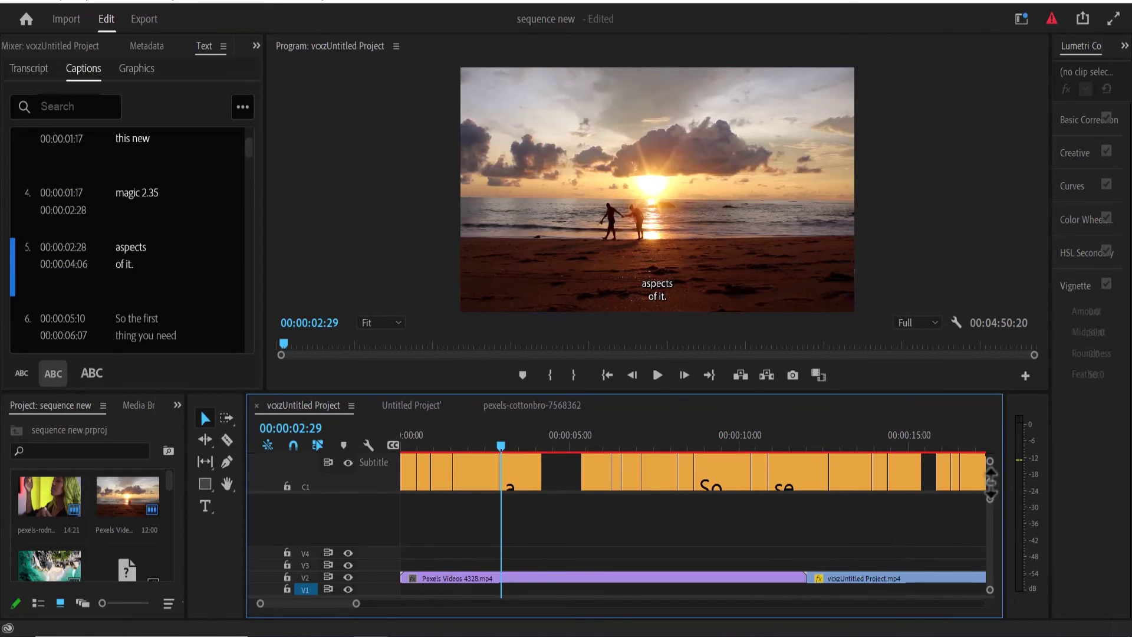
{"action": "left_click_drag", "start_coordinate": [991, 488], "coordinate": [992, 447]}
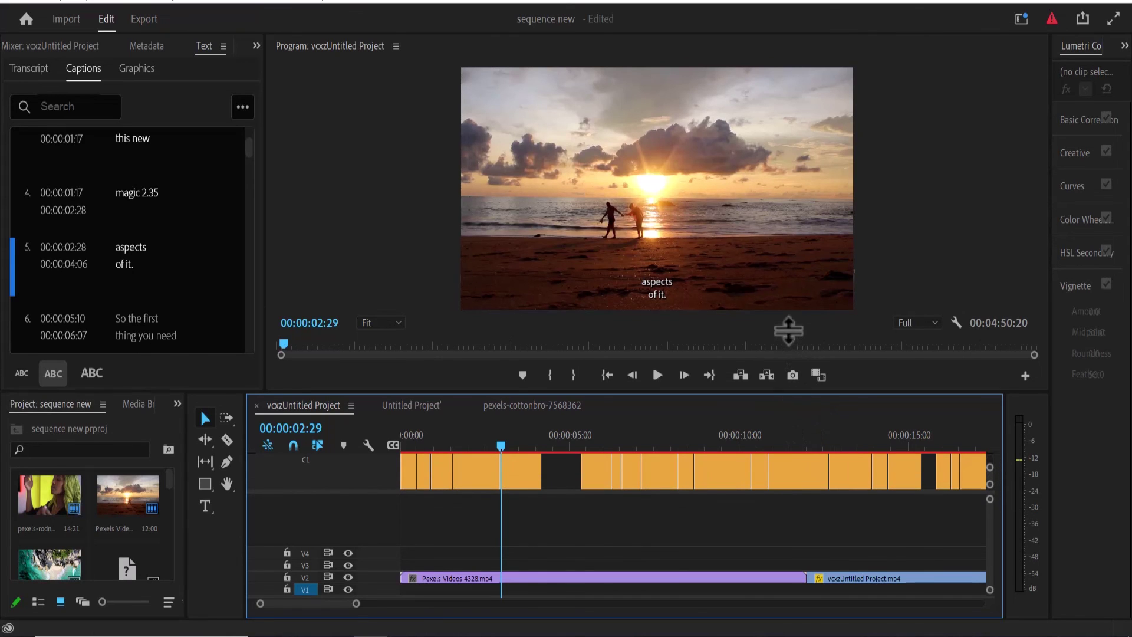
{"action": "left_click_drag", "start_coordinate": [788, 390], "coordinate": [788, 327]}
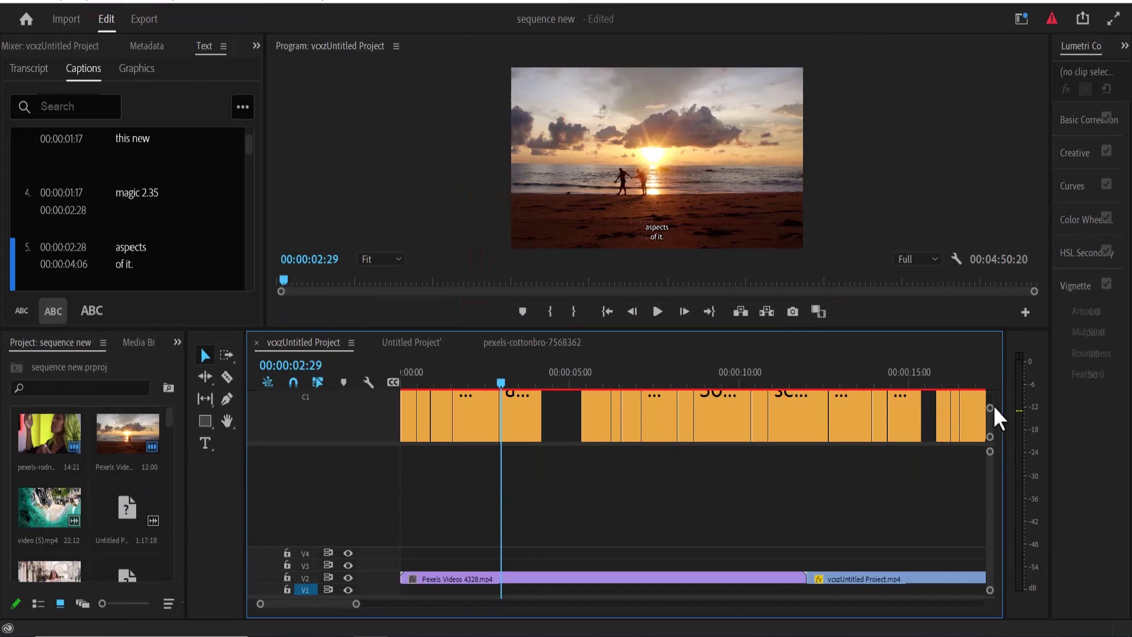